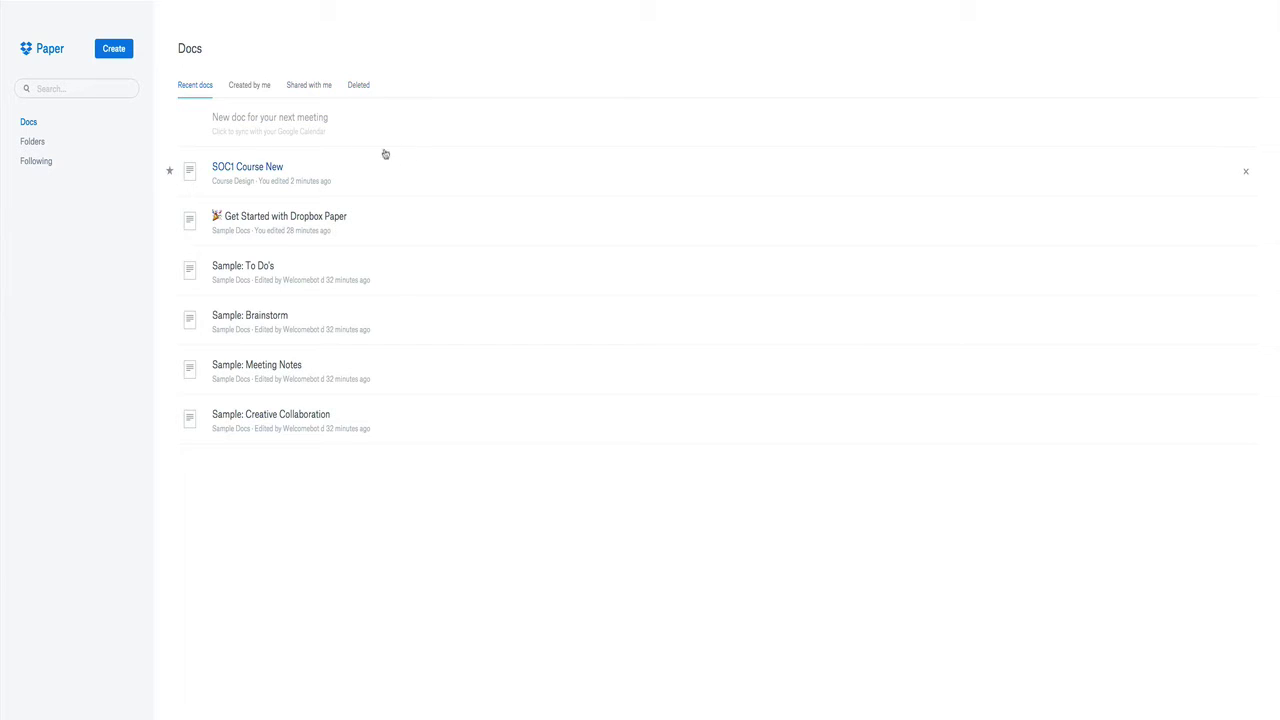
Step: Open the Folders view to list the Sample Docs and Course Design folders
left_click(35, 143)
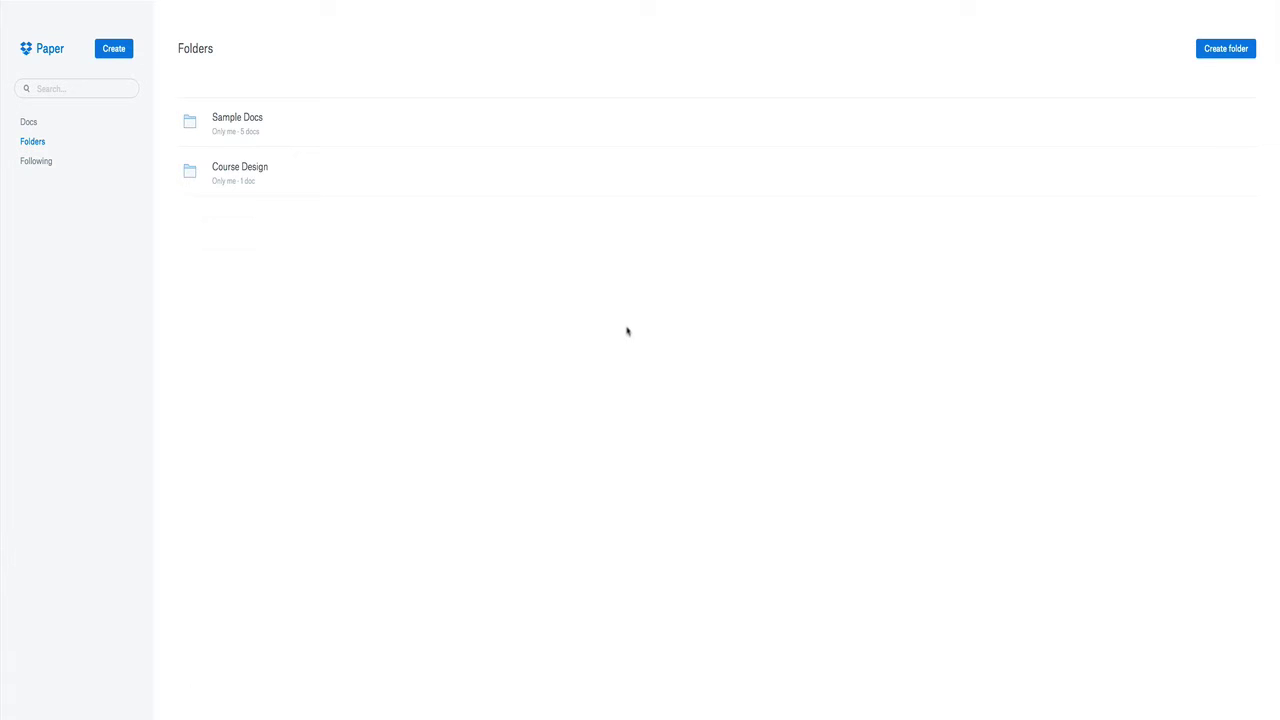
Step: Review the Following updates, then go back to the Recent docs list
left_click(33, 165)
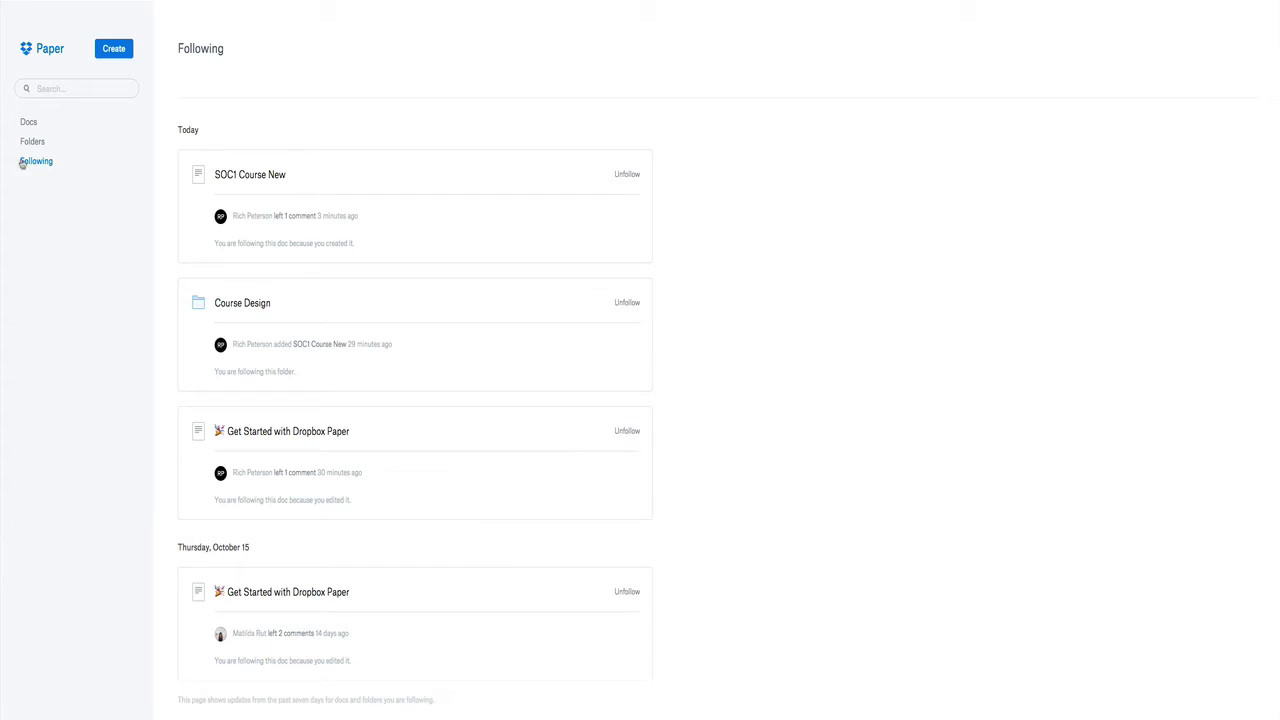
left_click(29, 123)
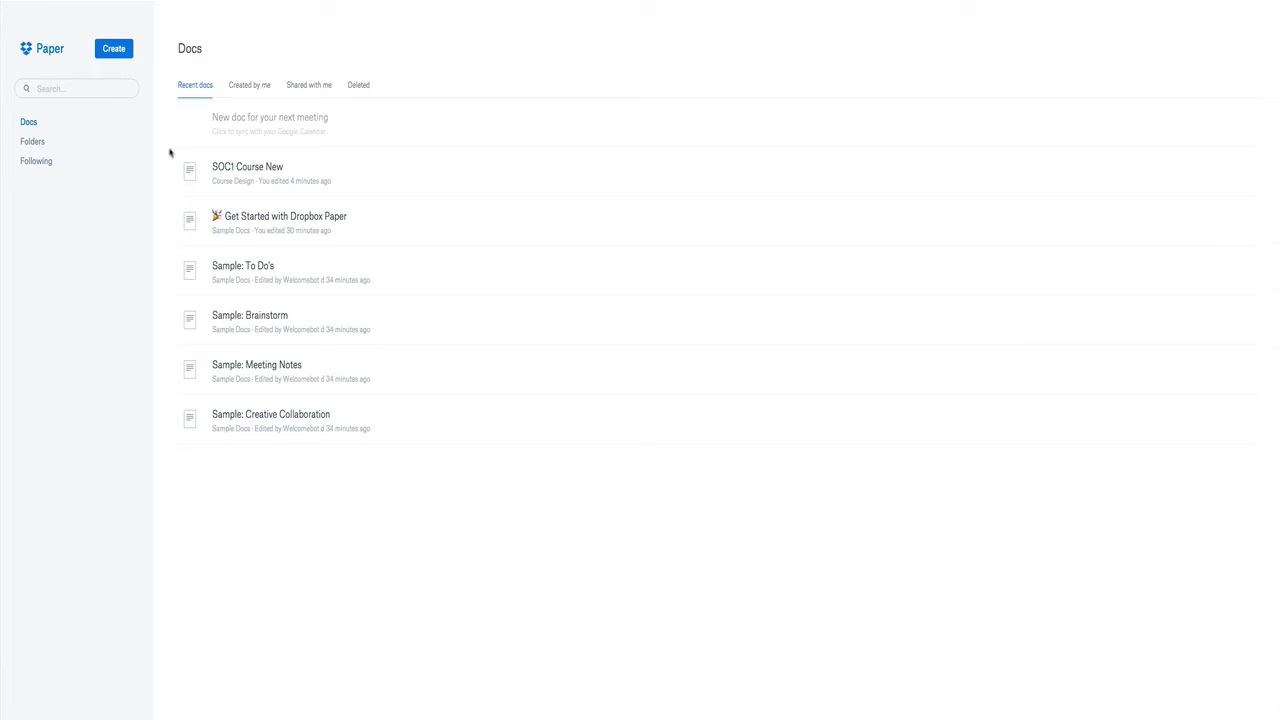
Step: Open SOC1 Course New and delete 'New' from its title
left_click(253, 170)
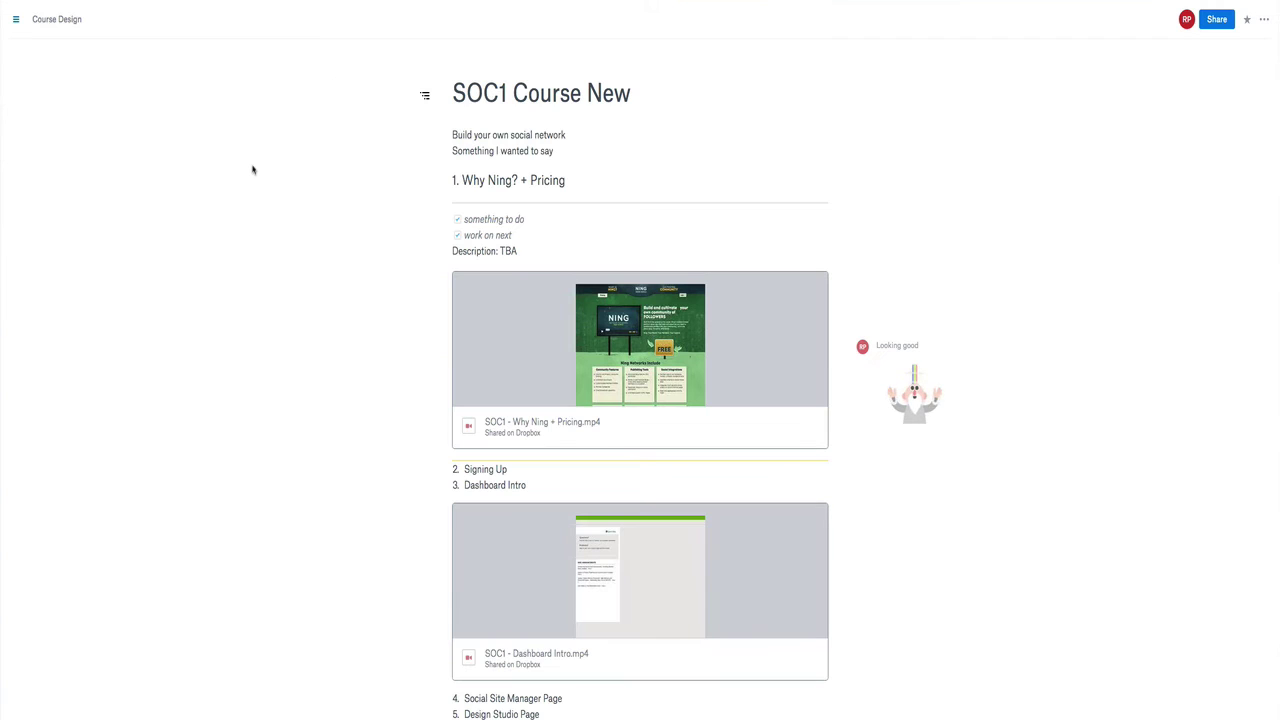
left_click(589, 94)
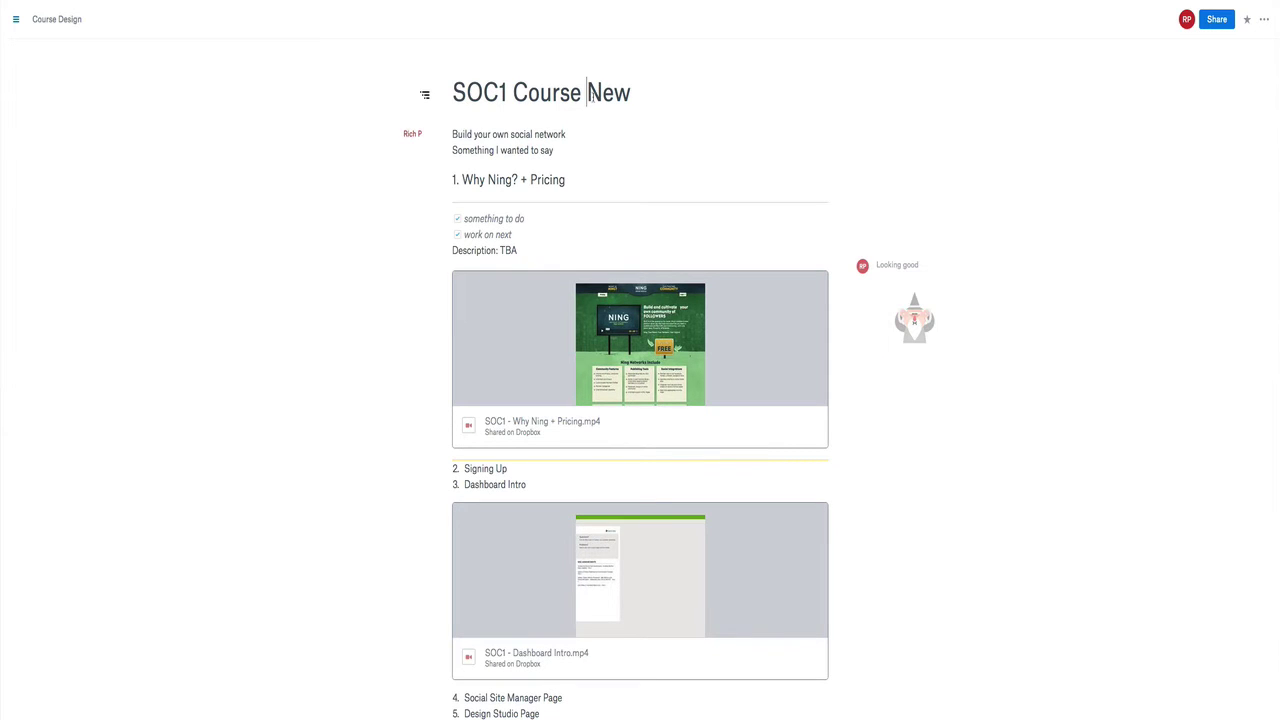
left_click_drag(589, 94, 631, 94)
key("BackSpace")
key("BackSpace")
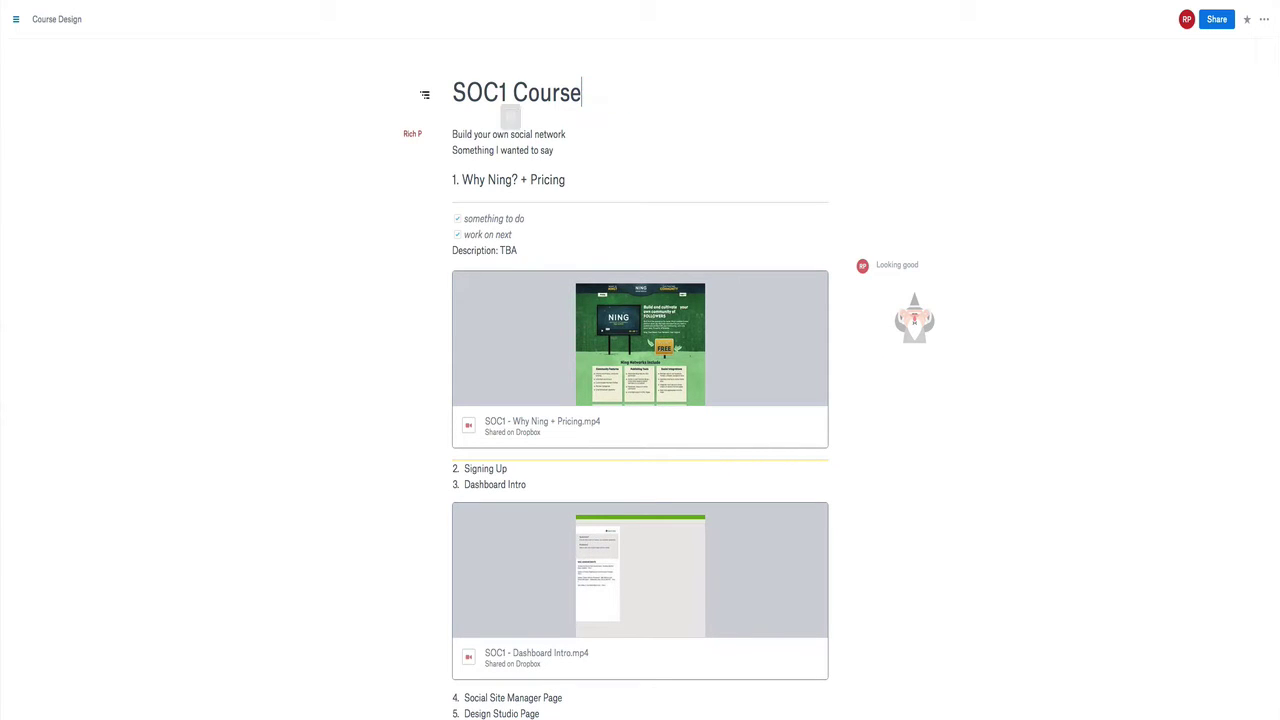
Step: Append 'quickly' to the first line so it reads 'Build your own social network quickly'
left_click(583, 133)
type("quickly")
mouse_move(439, 136)
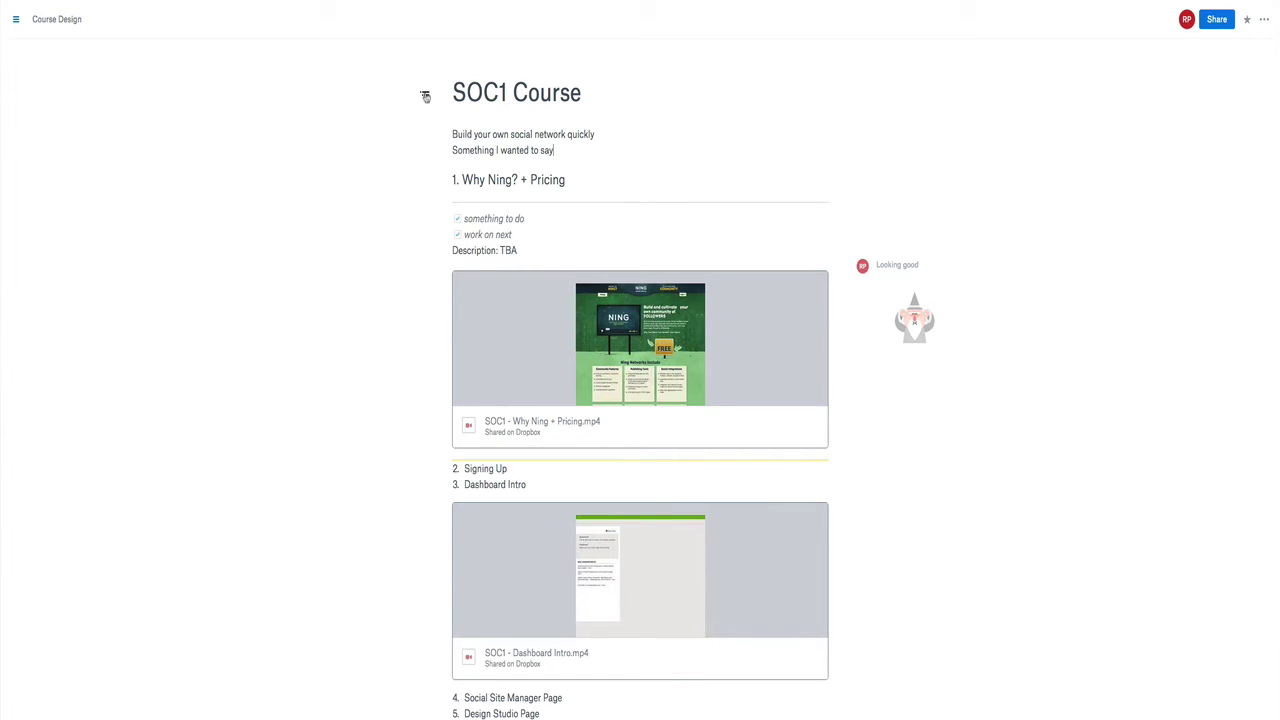
mouse_move(425, 96)
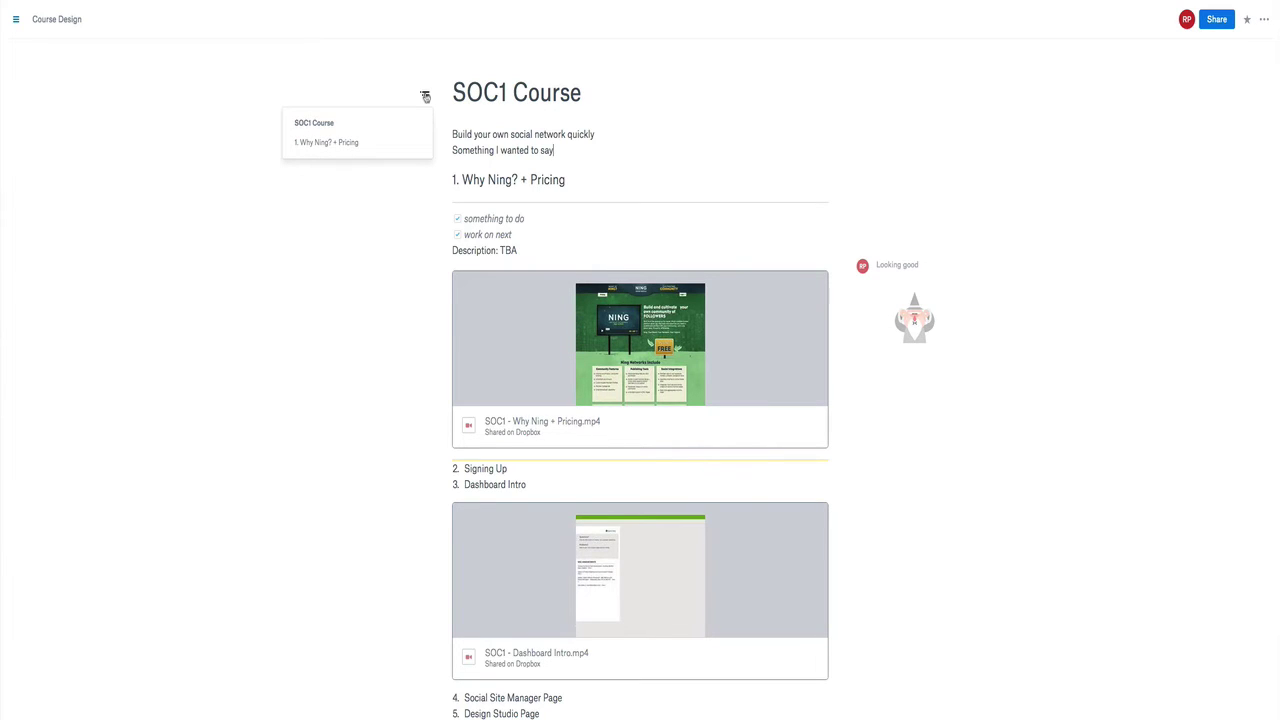
mouse_move(462, 180)
Step: Select the Why Ning? + Pricing heading, close the outline, and leave the caret after Pricing
left_click(566, 181)
left_click_drag(566, 181, 458, 181)
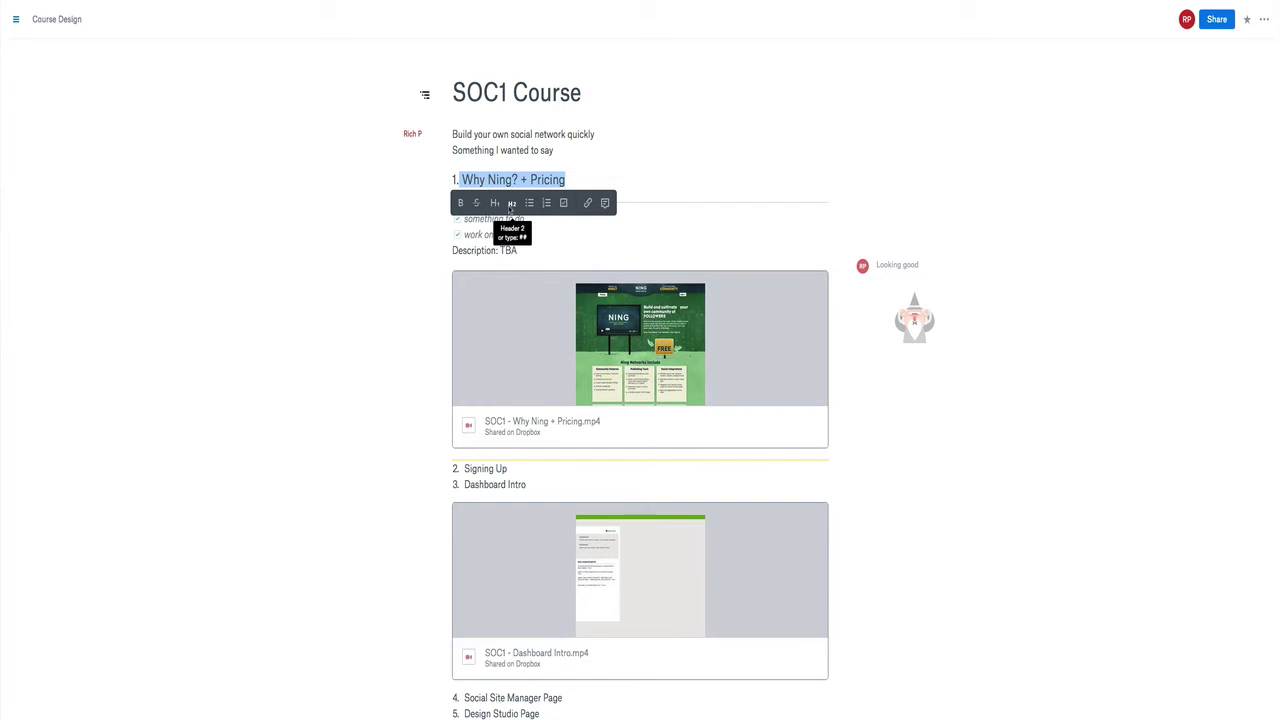
left_click(405, 208)
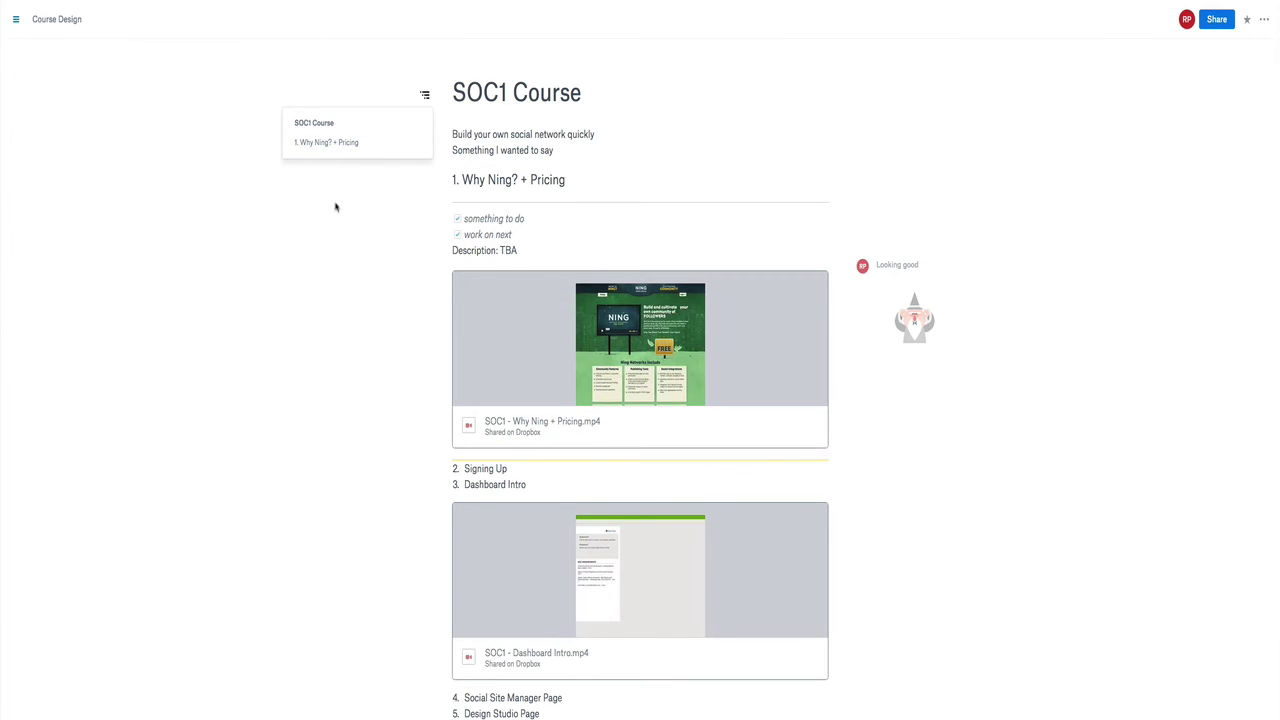
left_click(425, 97)
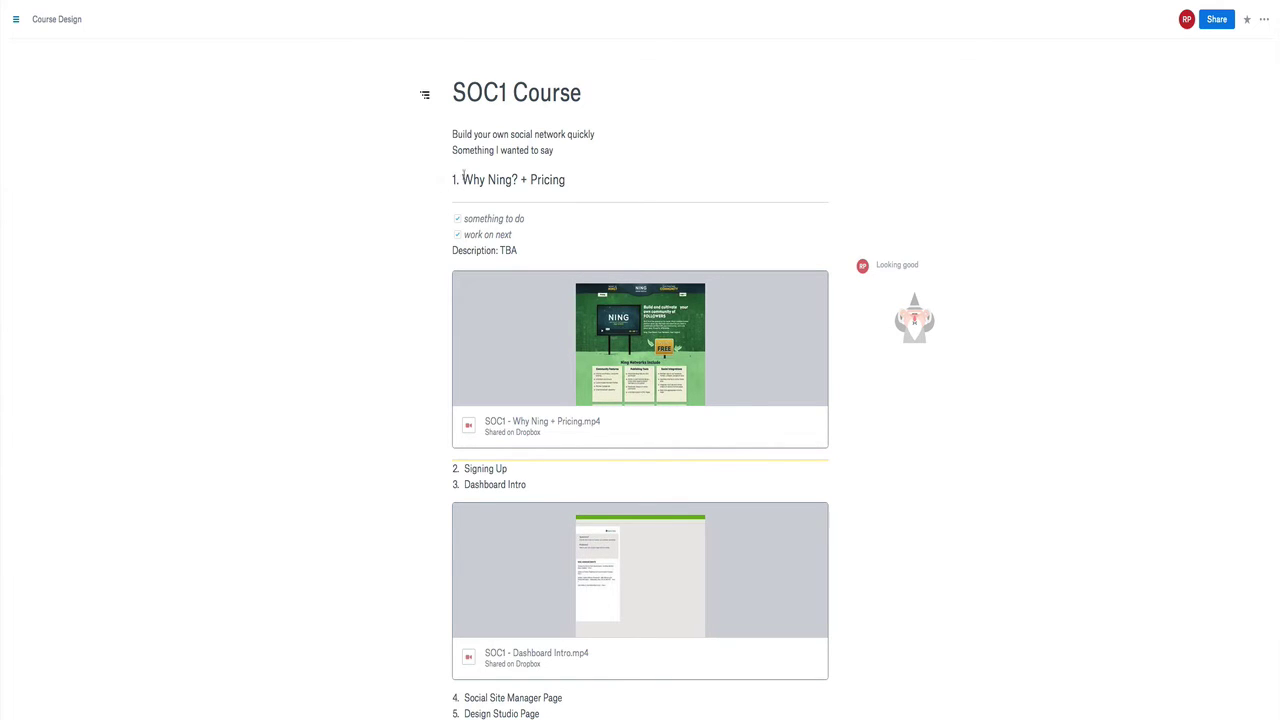
triple_click(566, 180)
left_click(577, 179)
Step: Insert a table below the Ning video
left_click(443, 268)
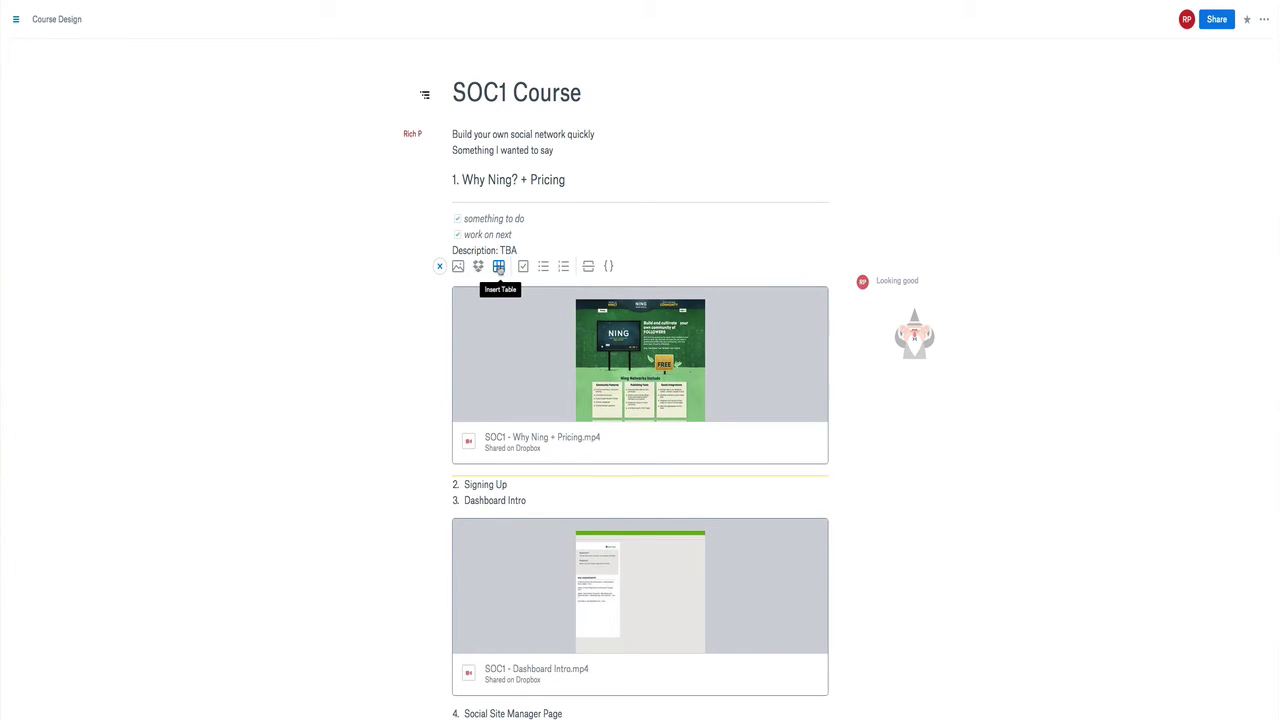
left_click(498, 267)
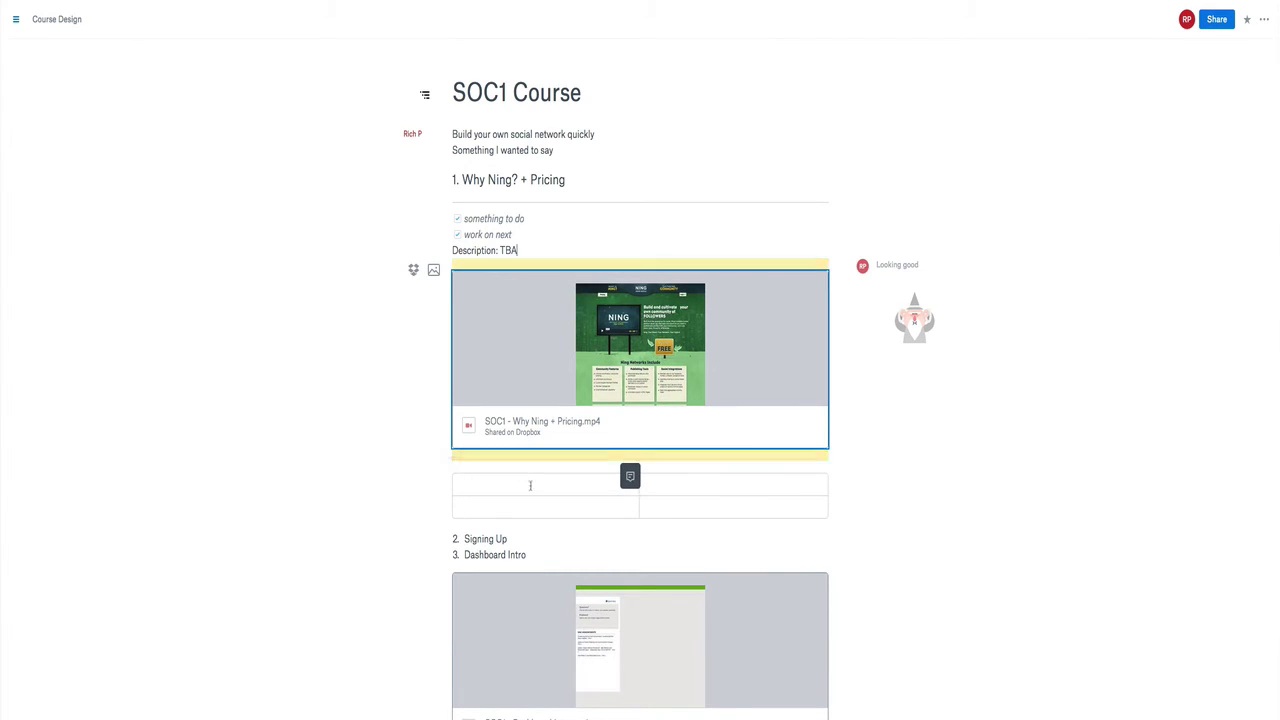
left_click(360, 528)
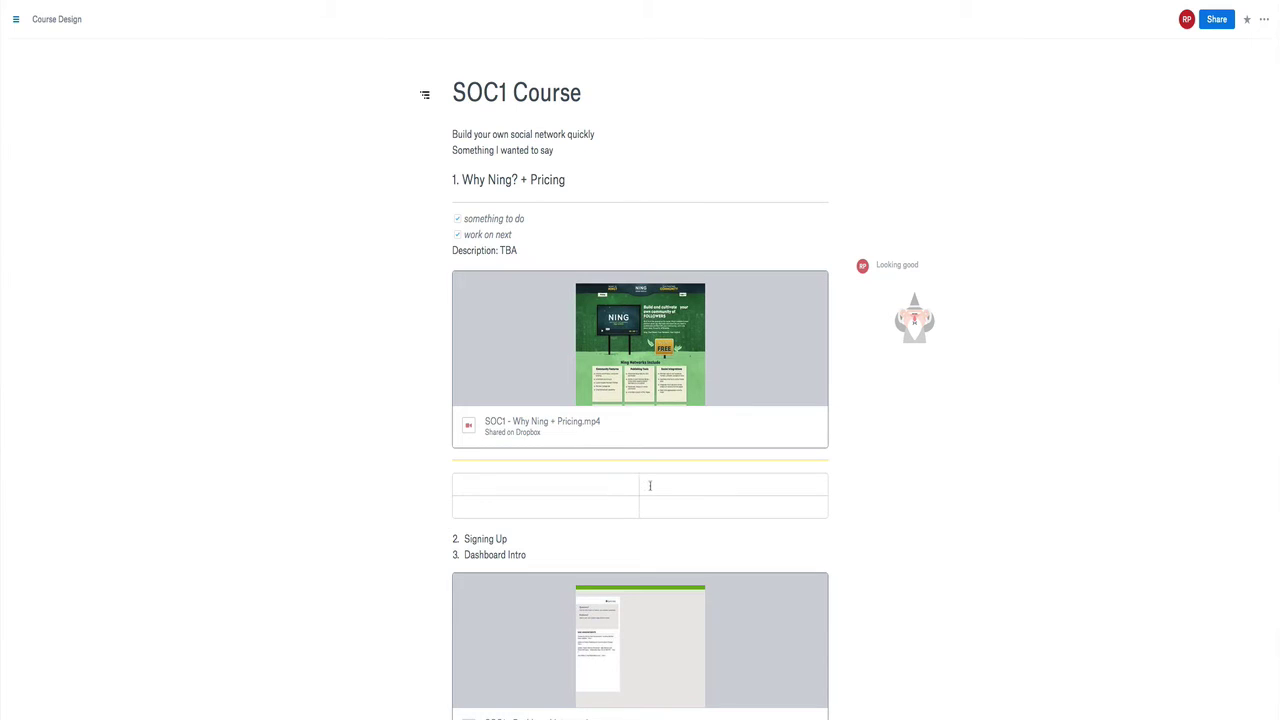
left_click(725, 507)
key("Return")
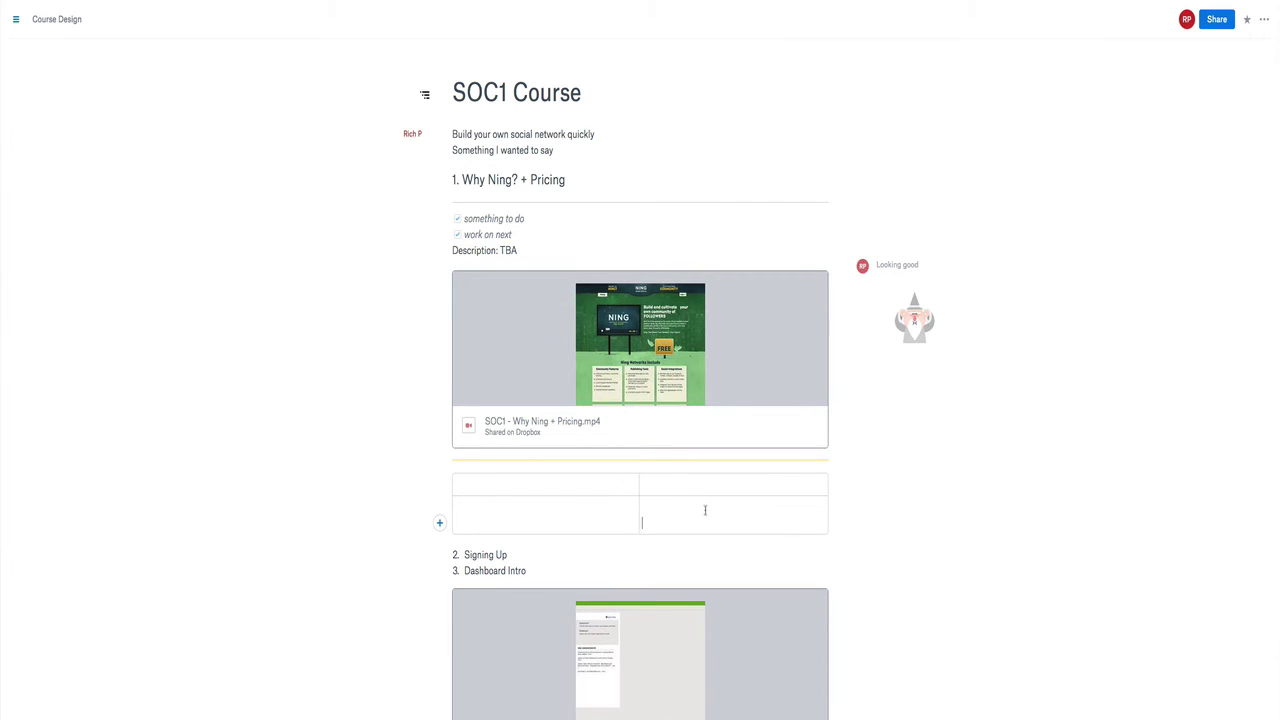
key("BackSpace")
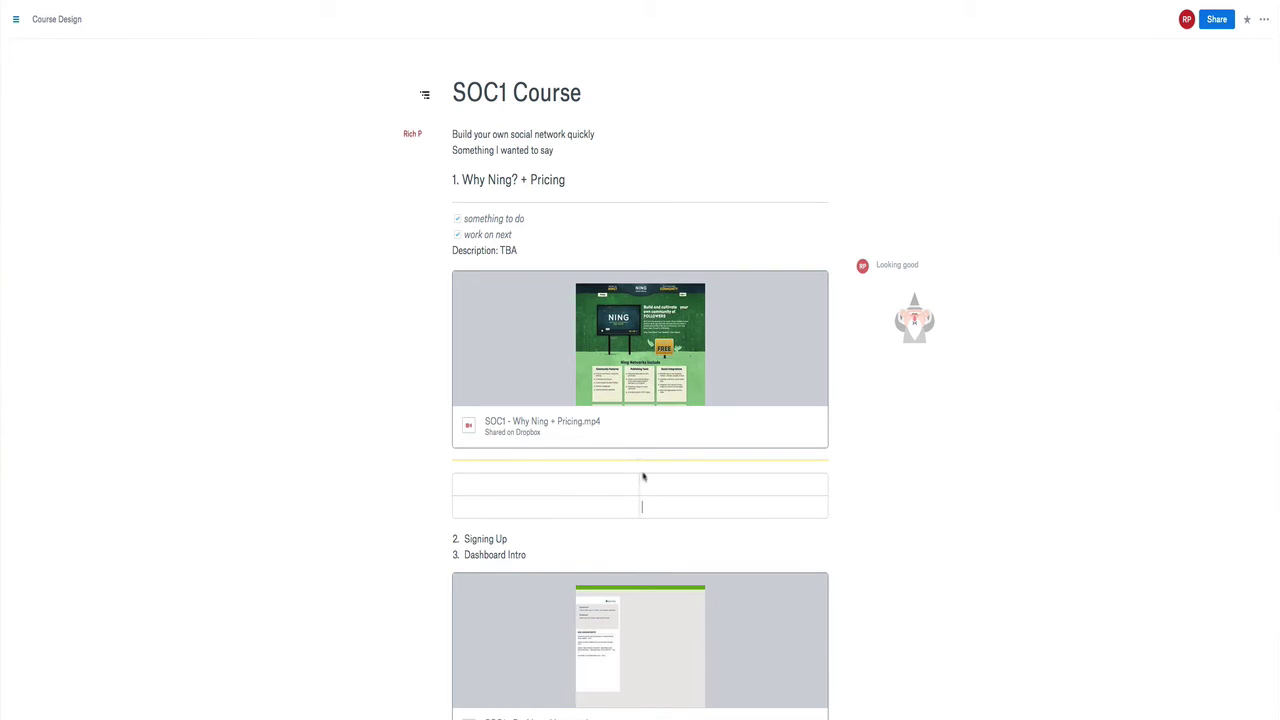
Step: Add an empty line above the table and give the table a fourth column
left_click(638, 465)
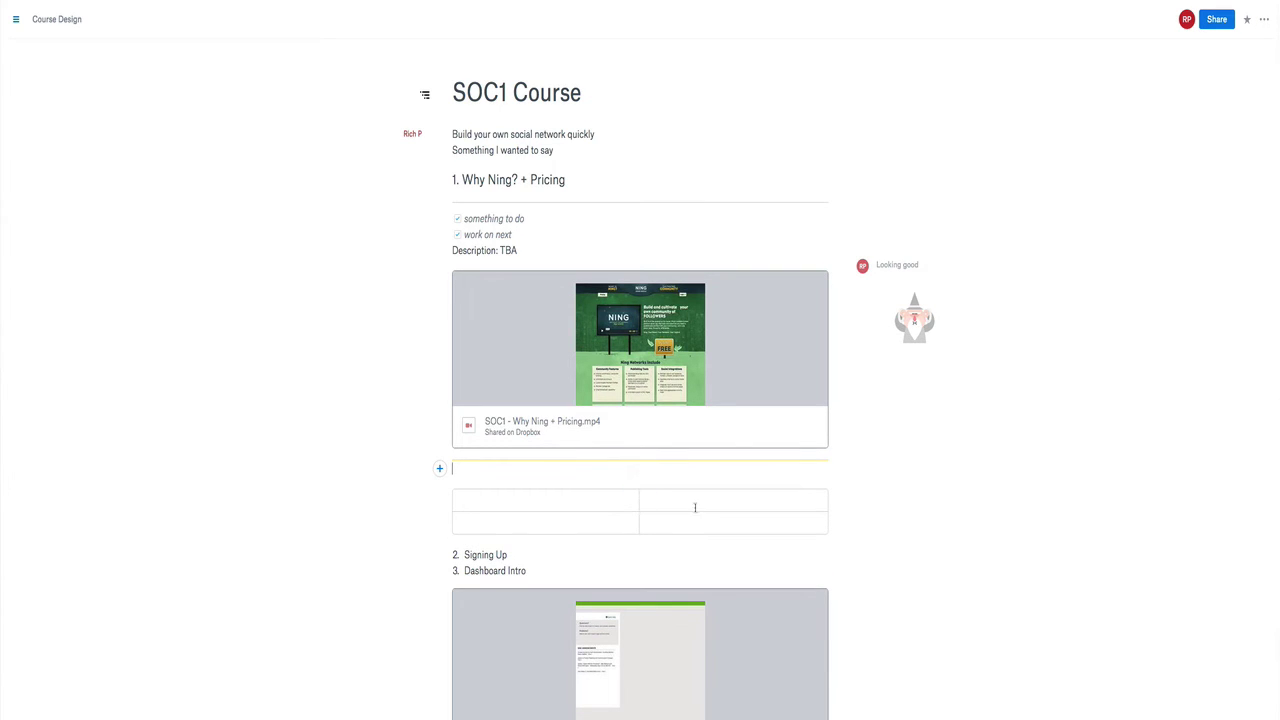
mouse_move(640, 484)
left_click(576, 480)
Step: Create tasks 'something to do' and 'something else' above the table, removing the extra empty task, and check them off
left_click(439, 485)
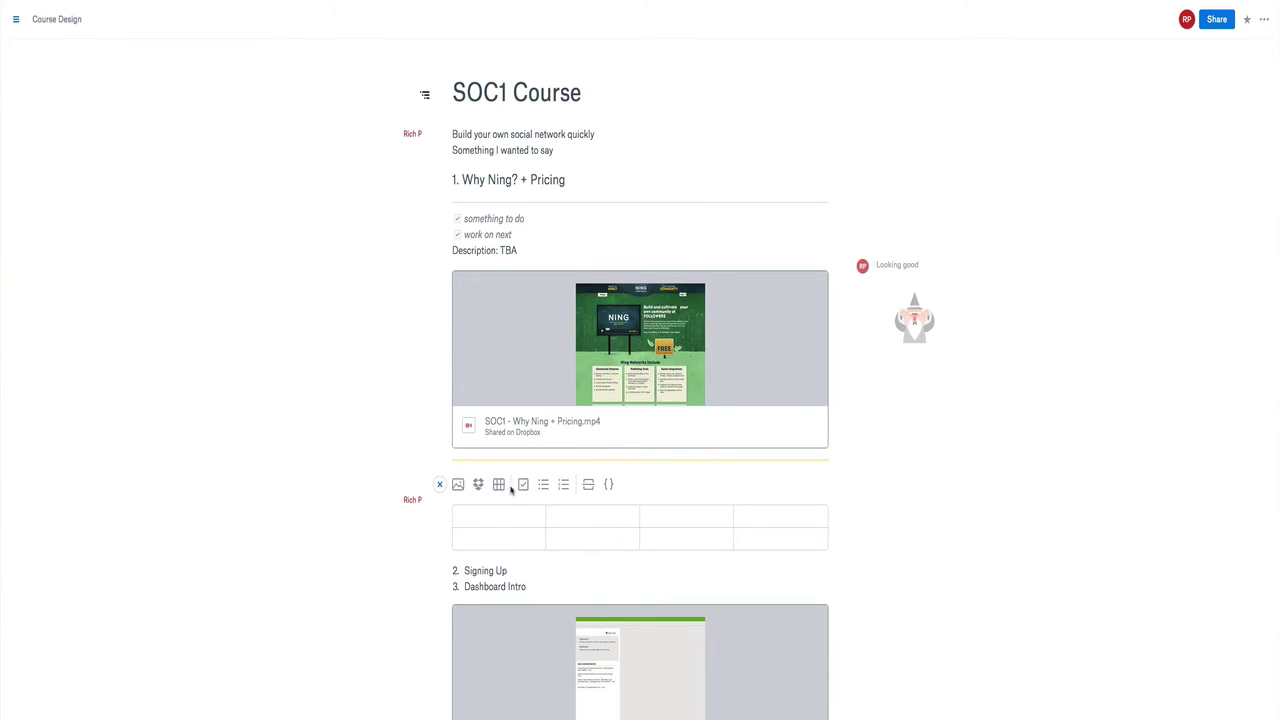
left_click(523, 486)
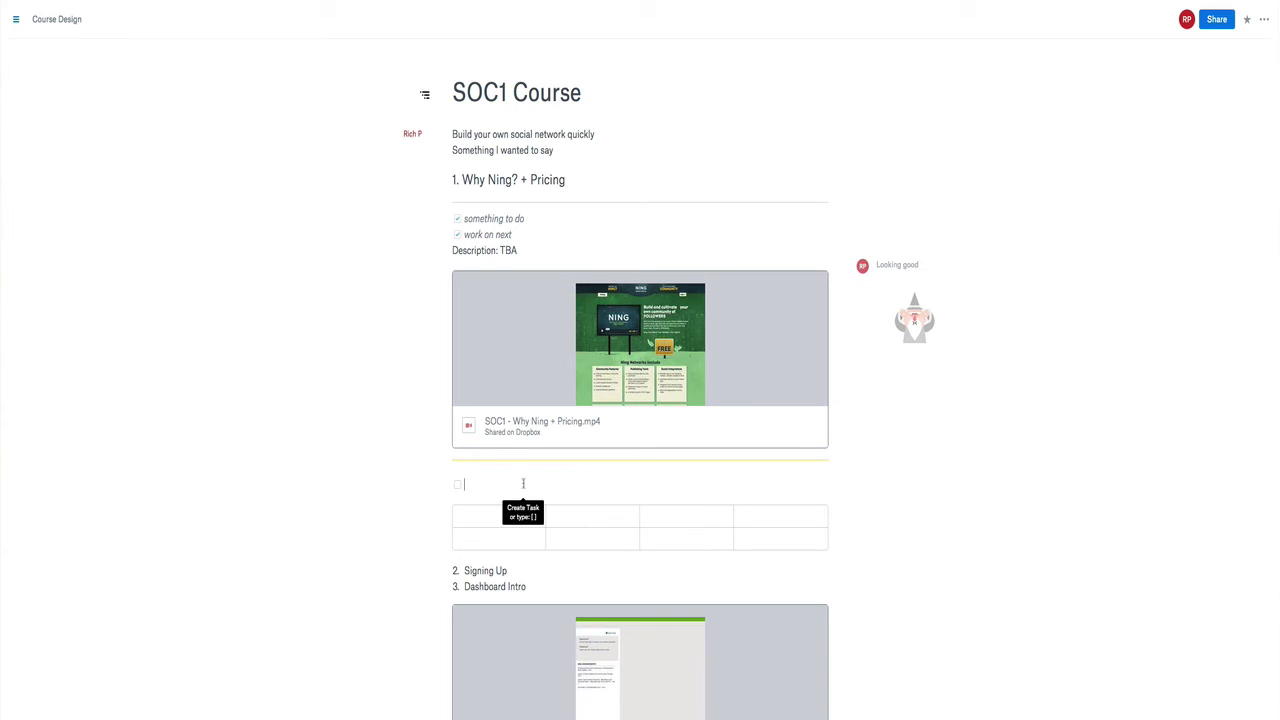
type("some")
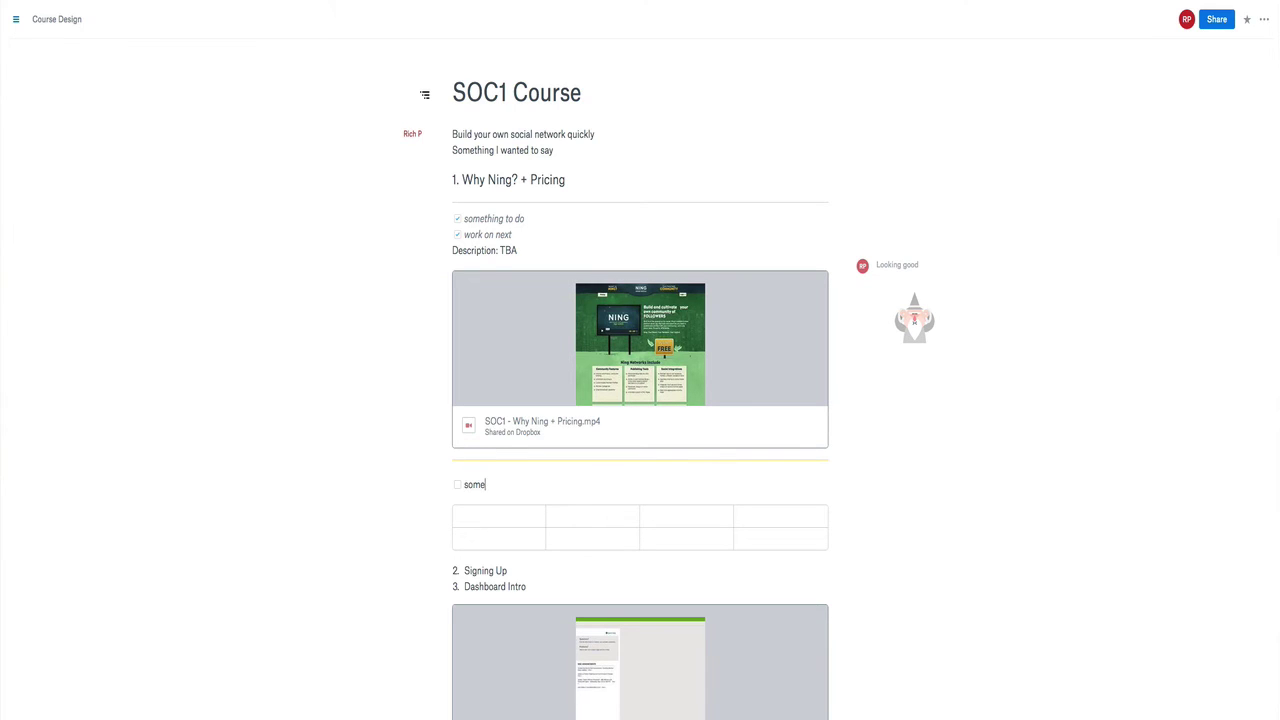
type("thing to do")
key("Return")
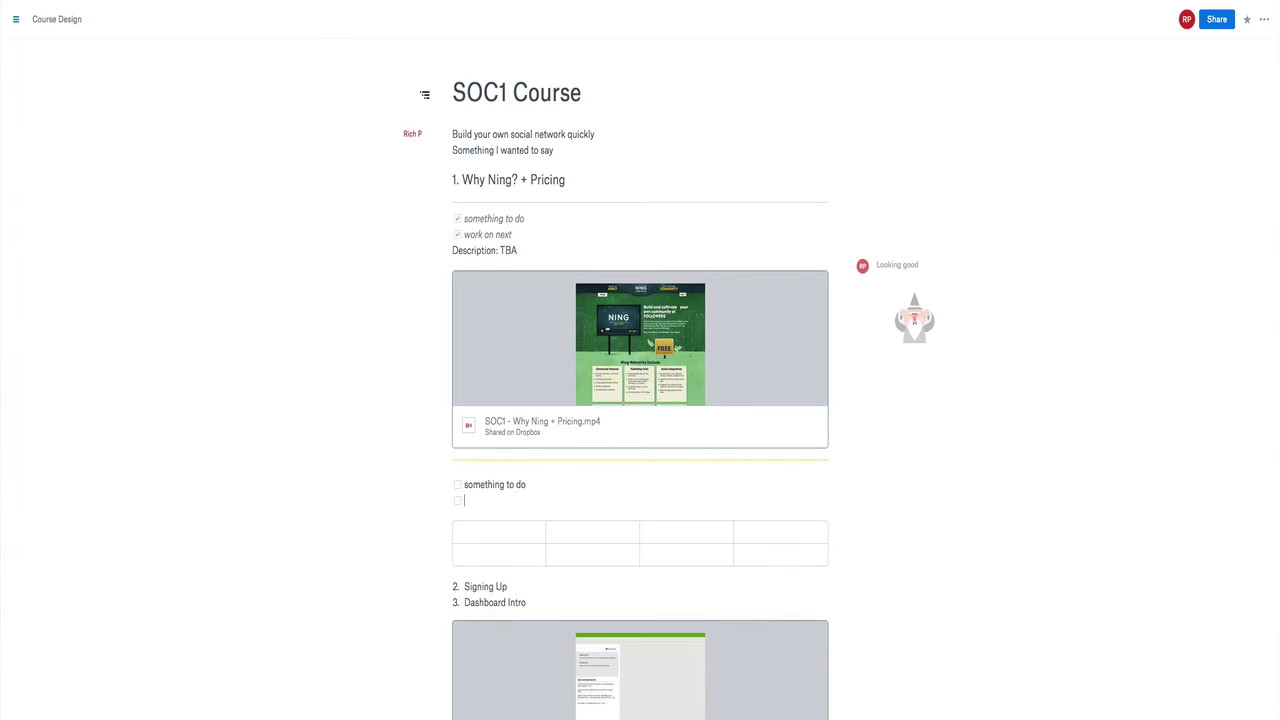
type("something else")
key("Return")
key("BackSpace")
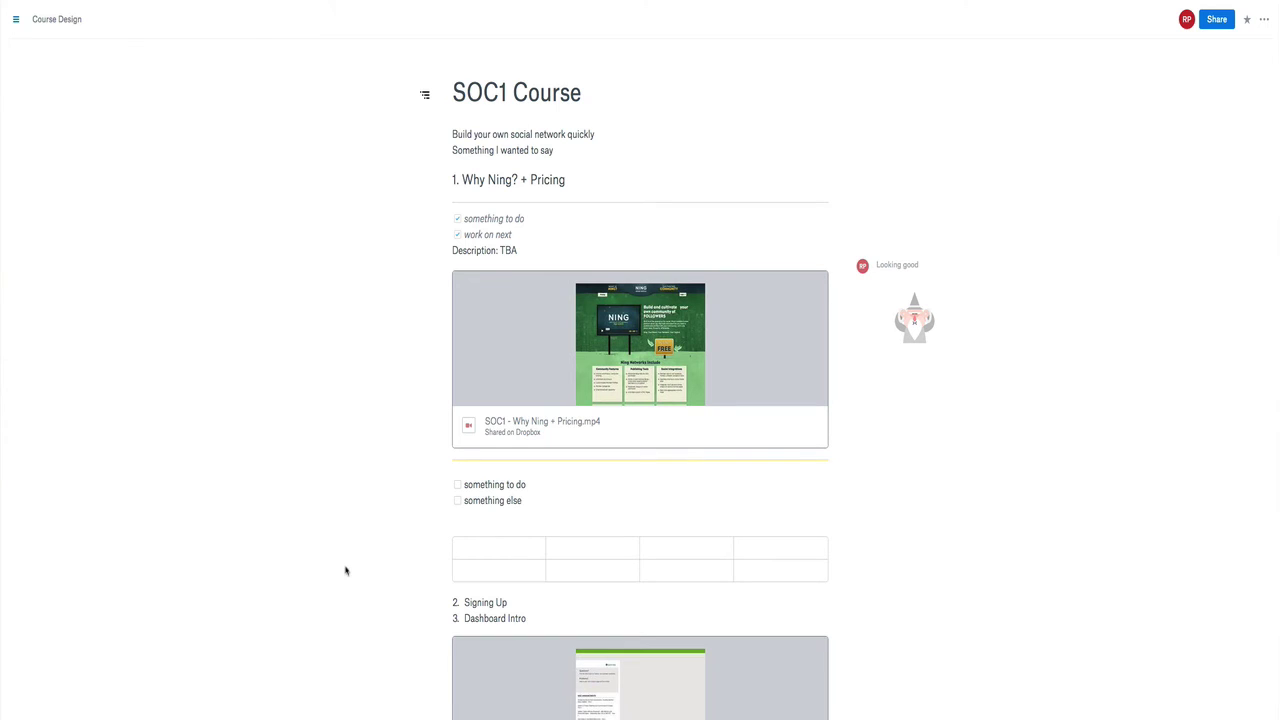
left_click(456, 503)
left_click(441, 519)
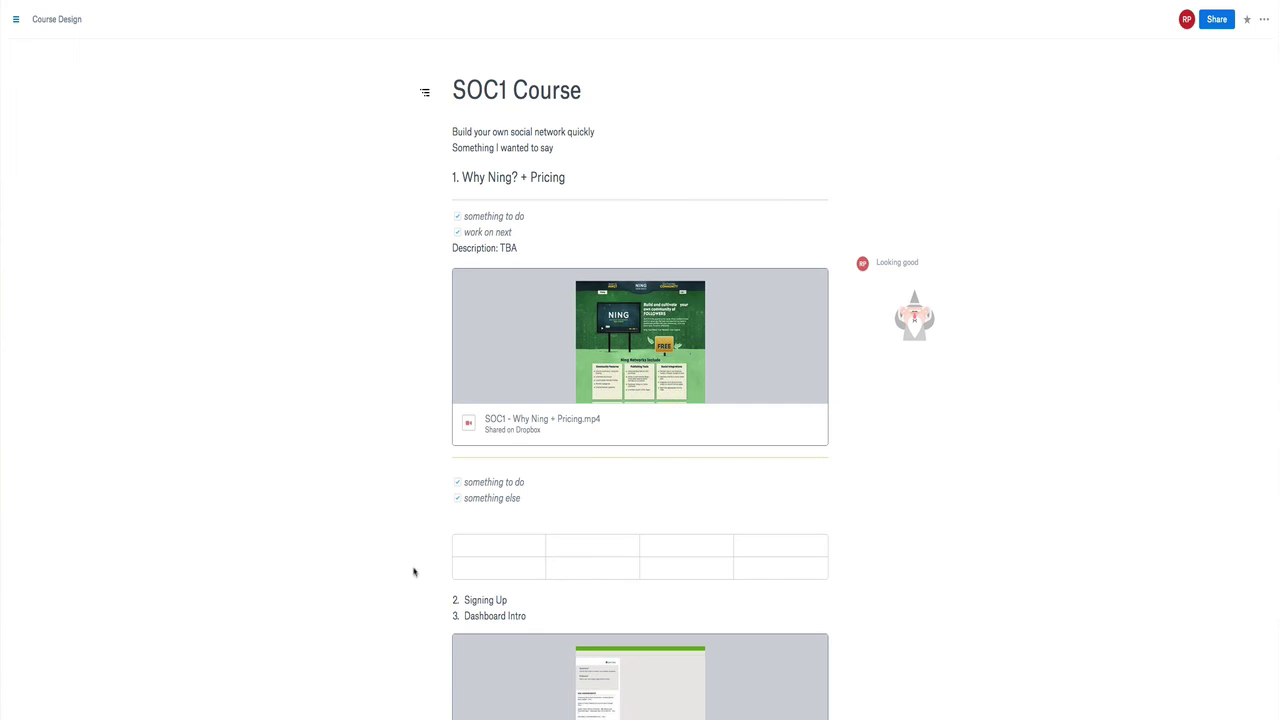
Step: Post a 'great' comment with a flame sticker on the Dashboard Intro video
mouse_move(441, 522)
left_click(440, 516)
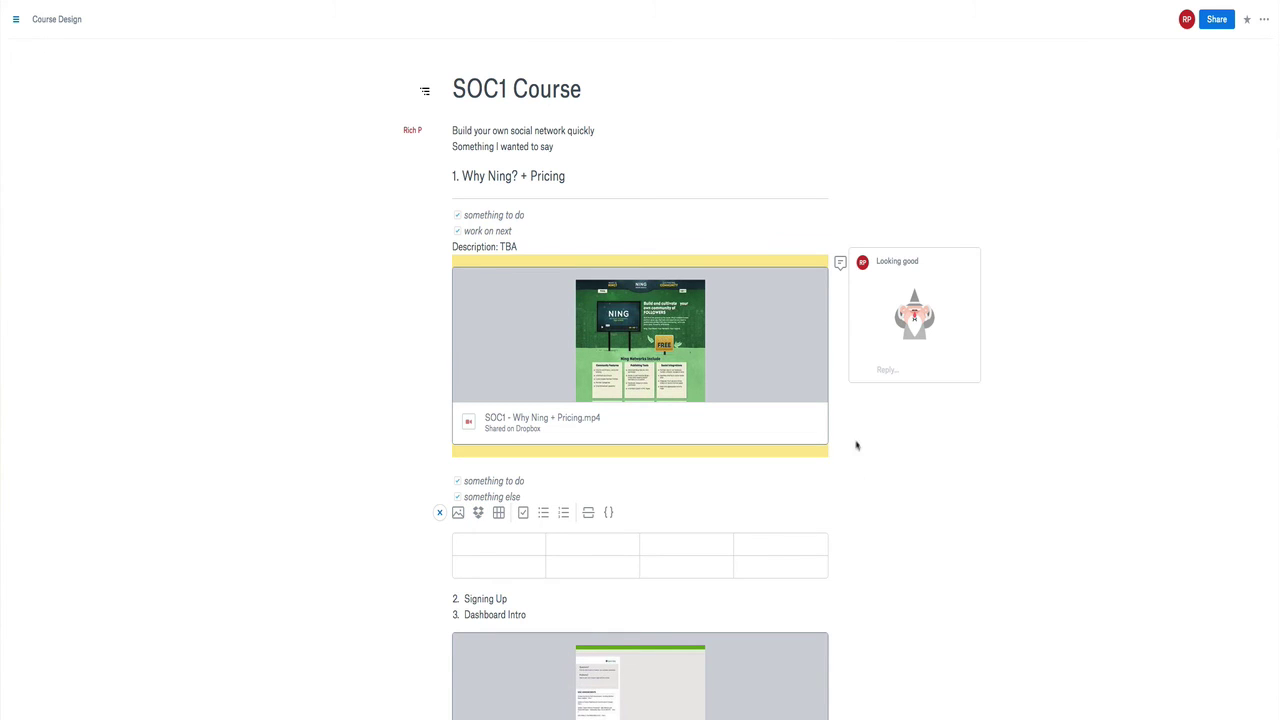
scroll(852, 510, "down", 3)
left_click(840, 480)
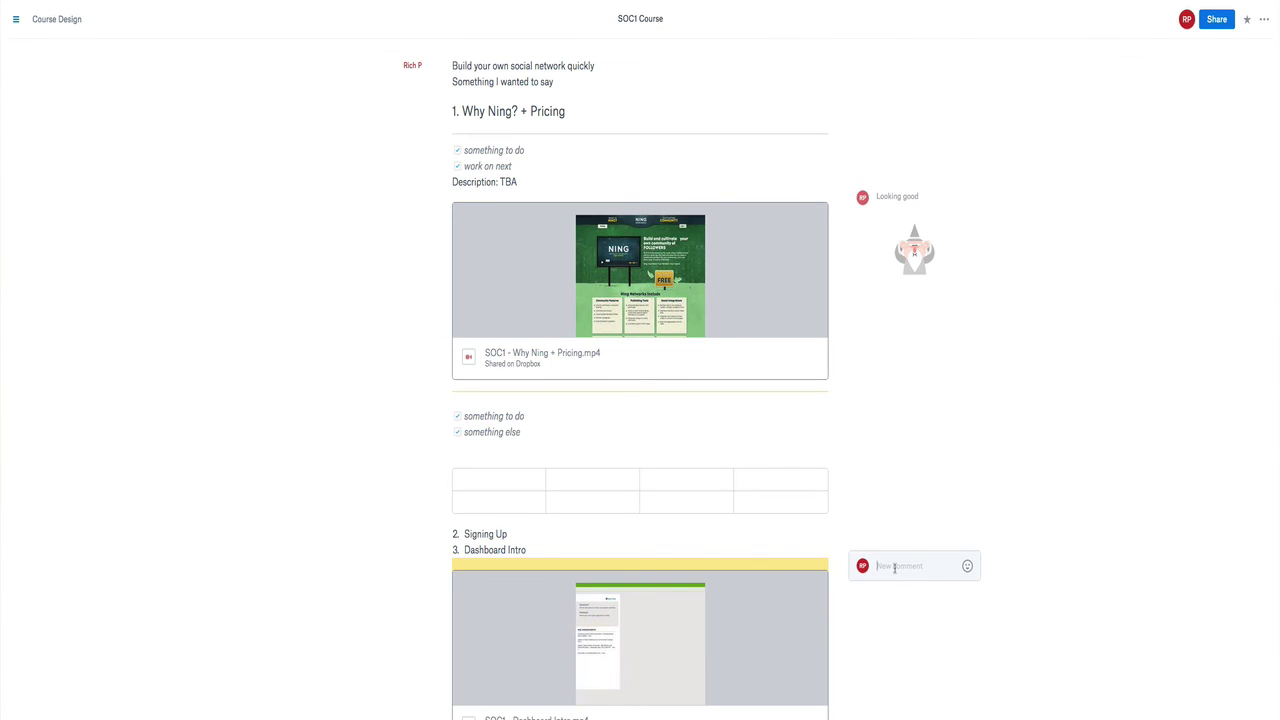
type("great")
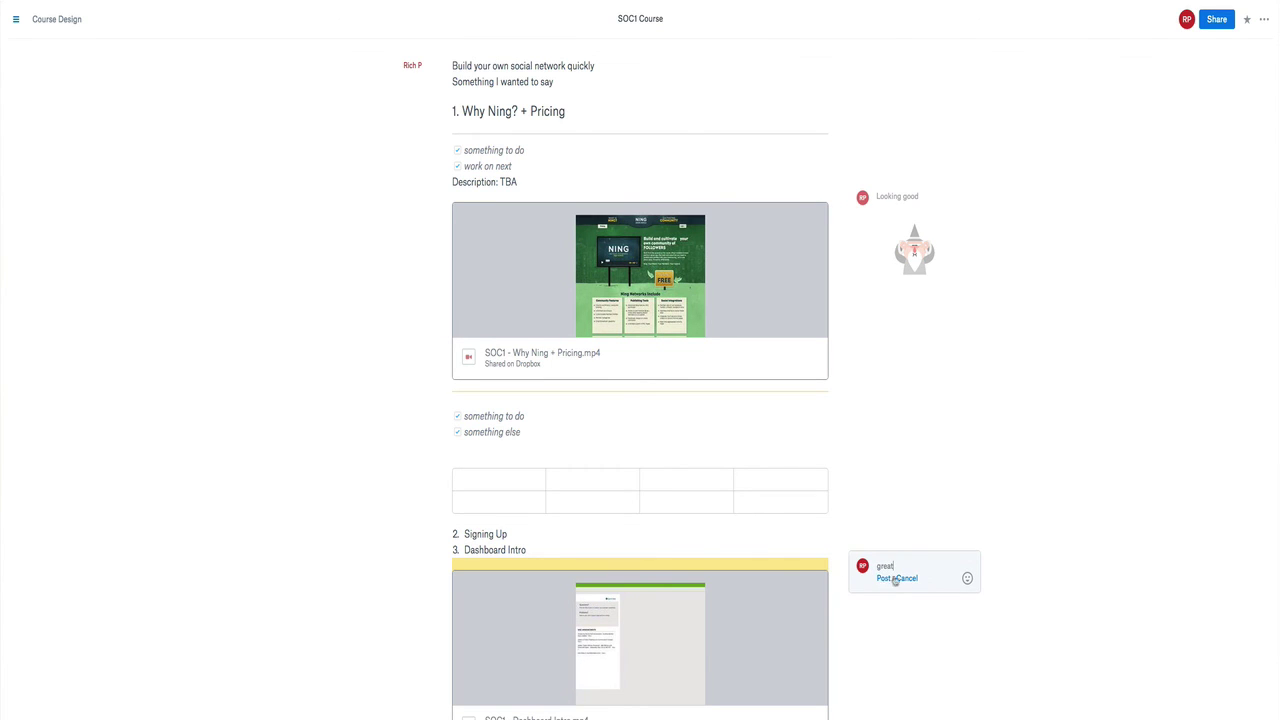
left_click(967, 579)
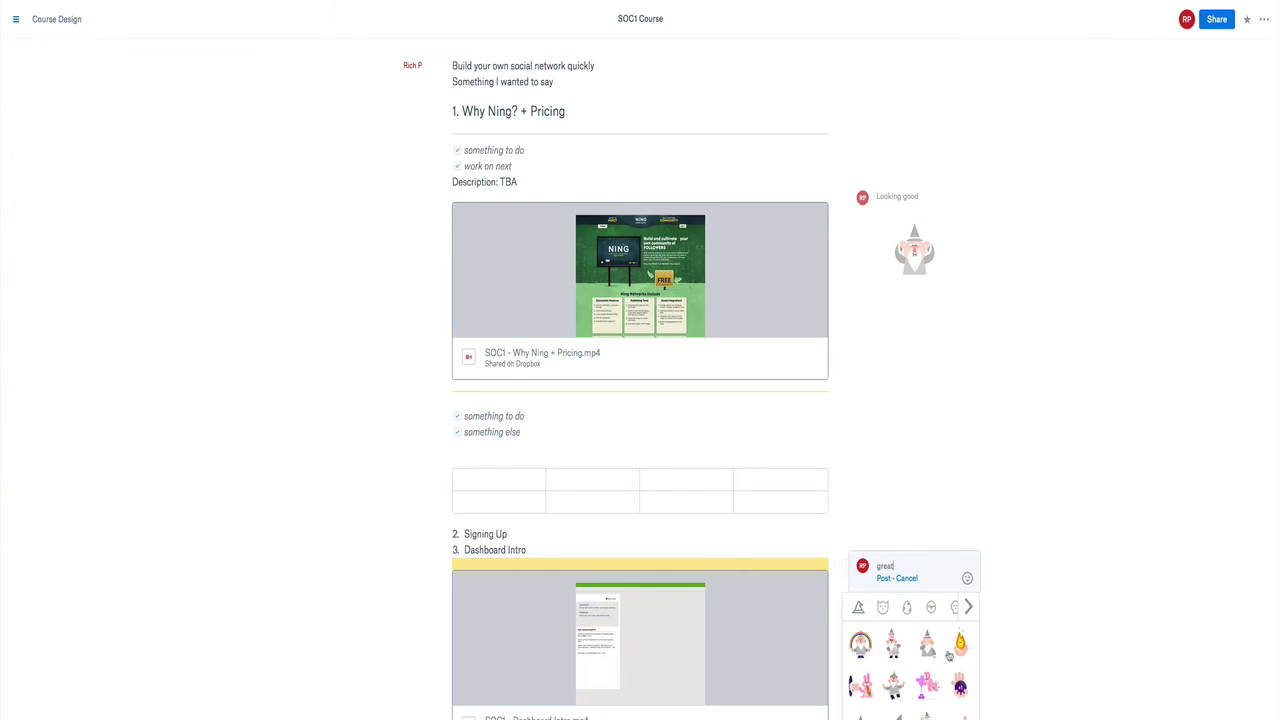
left_click(960, 643)
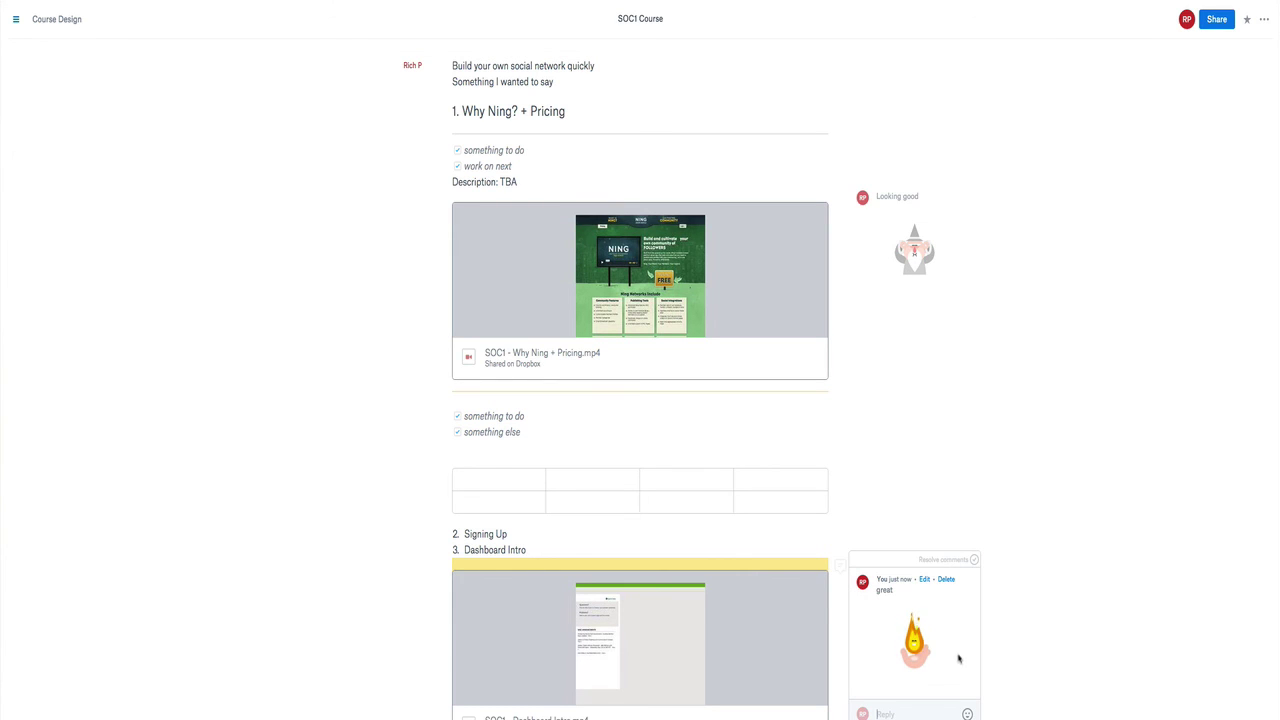
left_click(1034, 655)
Step: Scroll down through the SOC1 Course doc and back up to the top
scroll(960, 629, "down", 2)
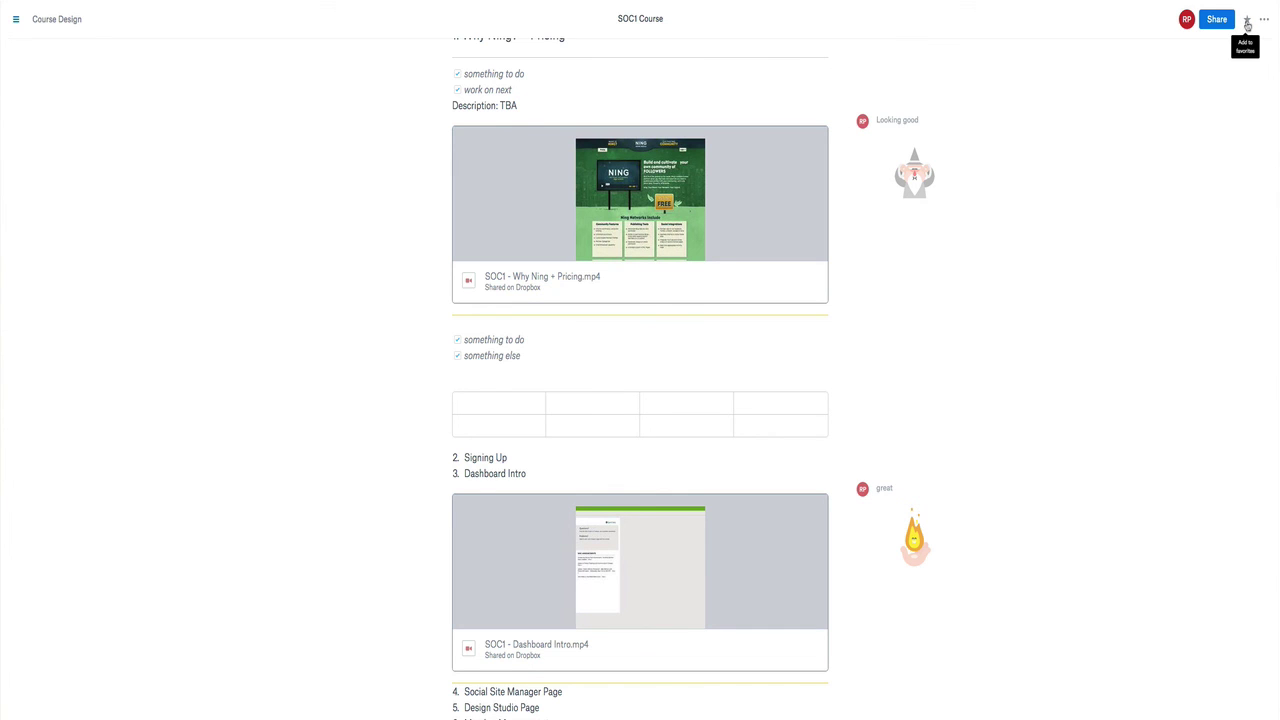
scroll(1071, 280, "up", 3)
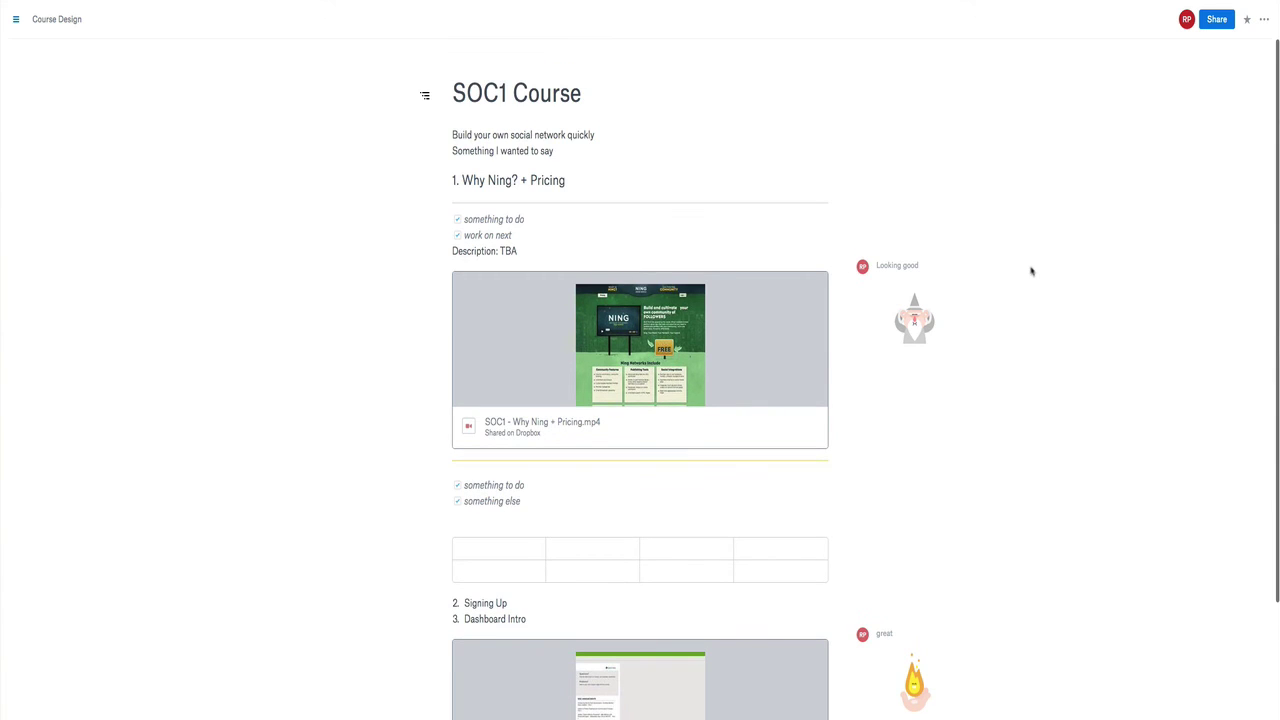
Step: Open the navigation sidebar and go to Recent docs, with SOC1 Course listed first
left_click(15, 19)
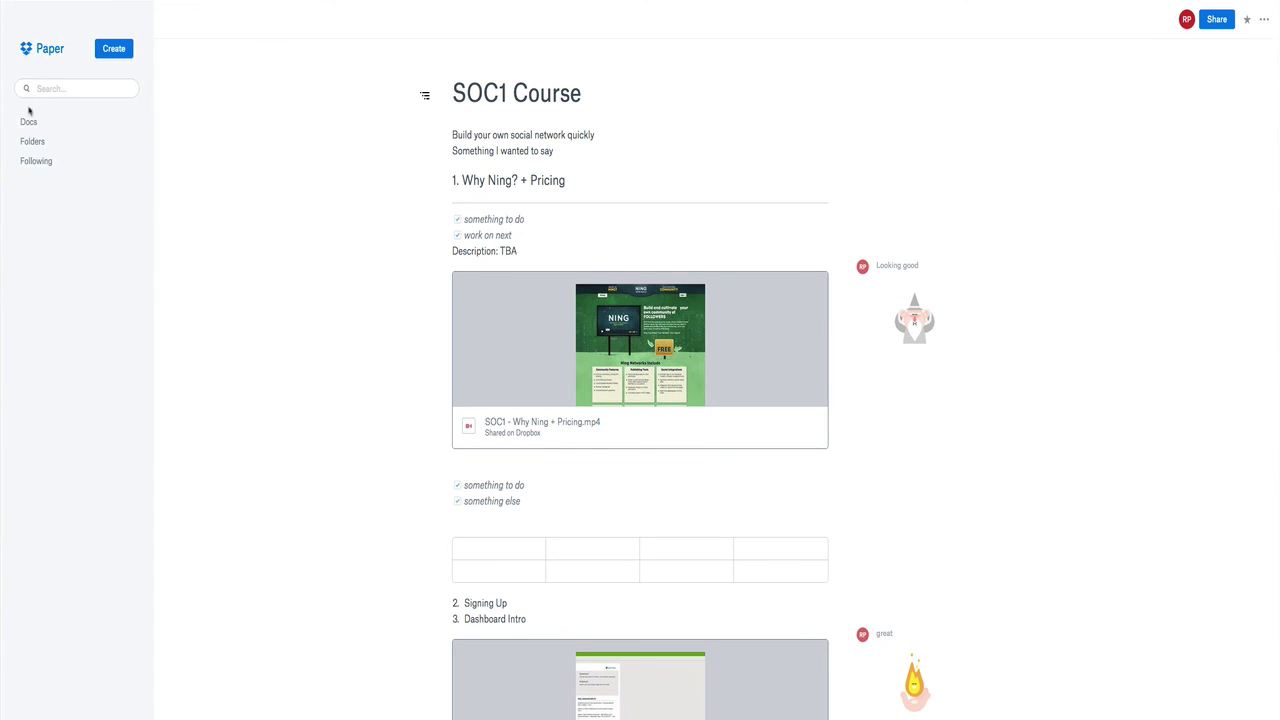
left_click(27, 123)
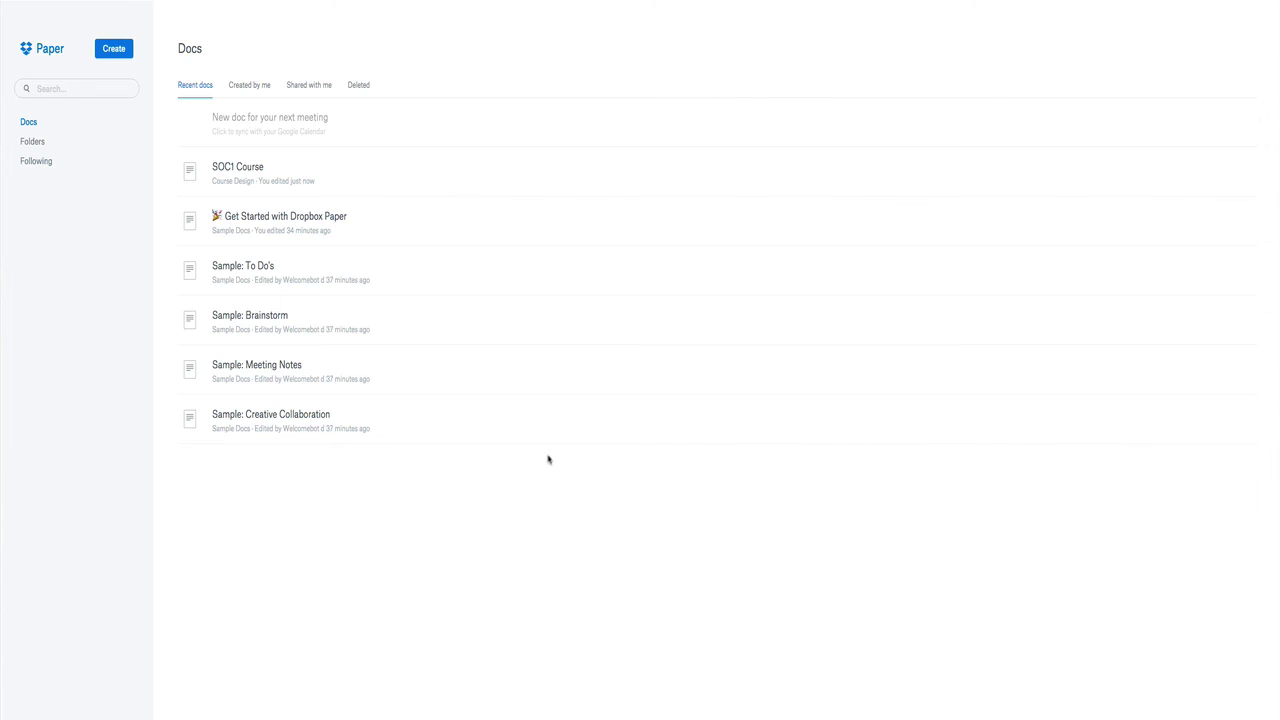
left_click(1122, 0)
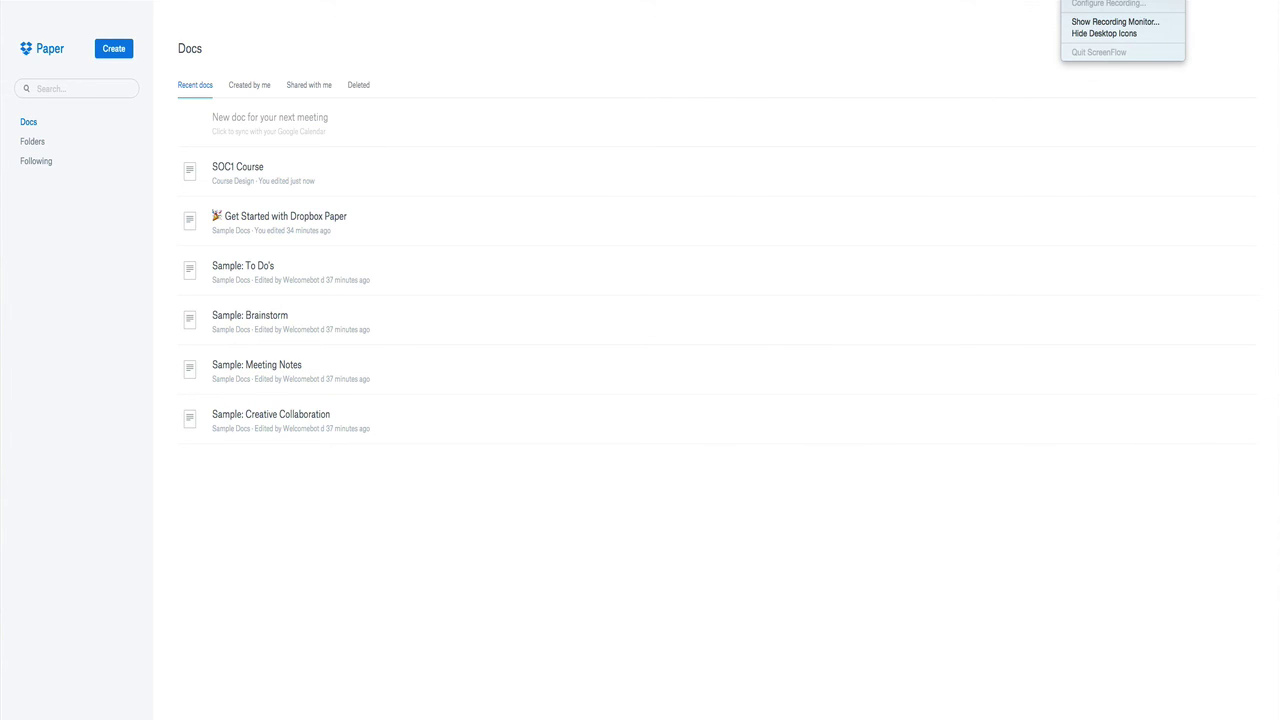